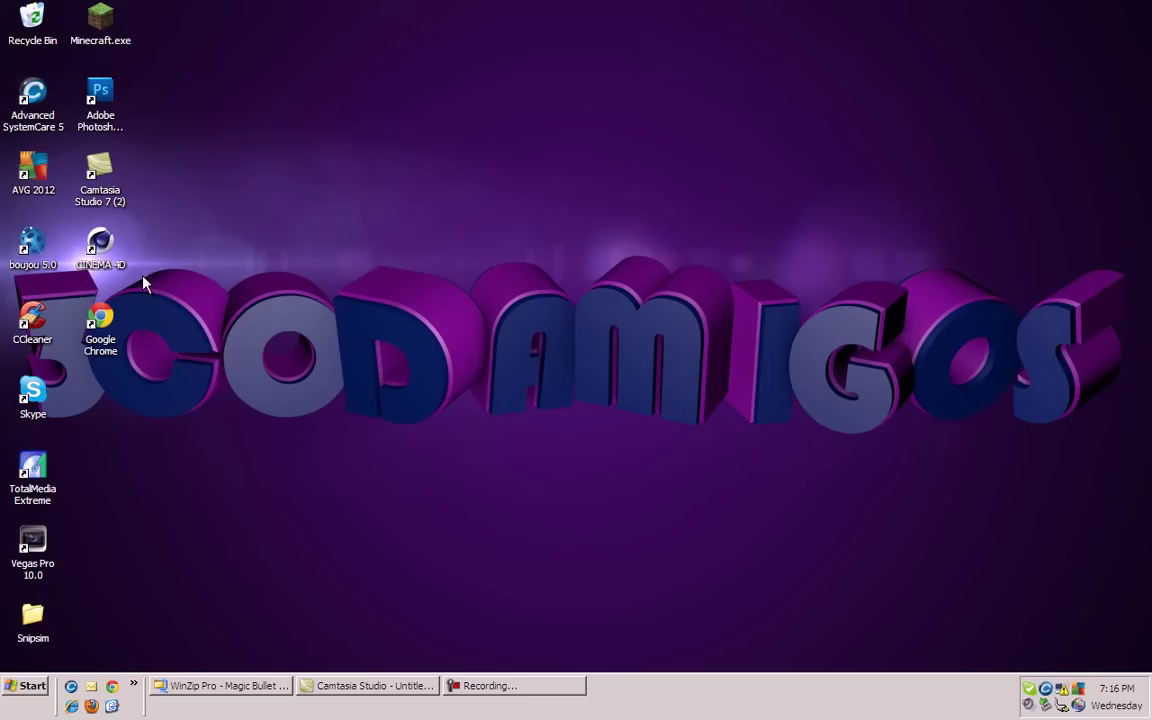
- Bring WinZip Pro forward and select the Magic Bullet Suite 11.1.1 32-bit.exe installer
left_click(262, 688)
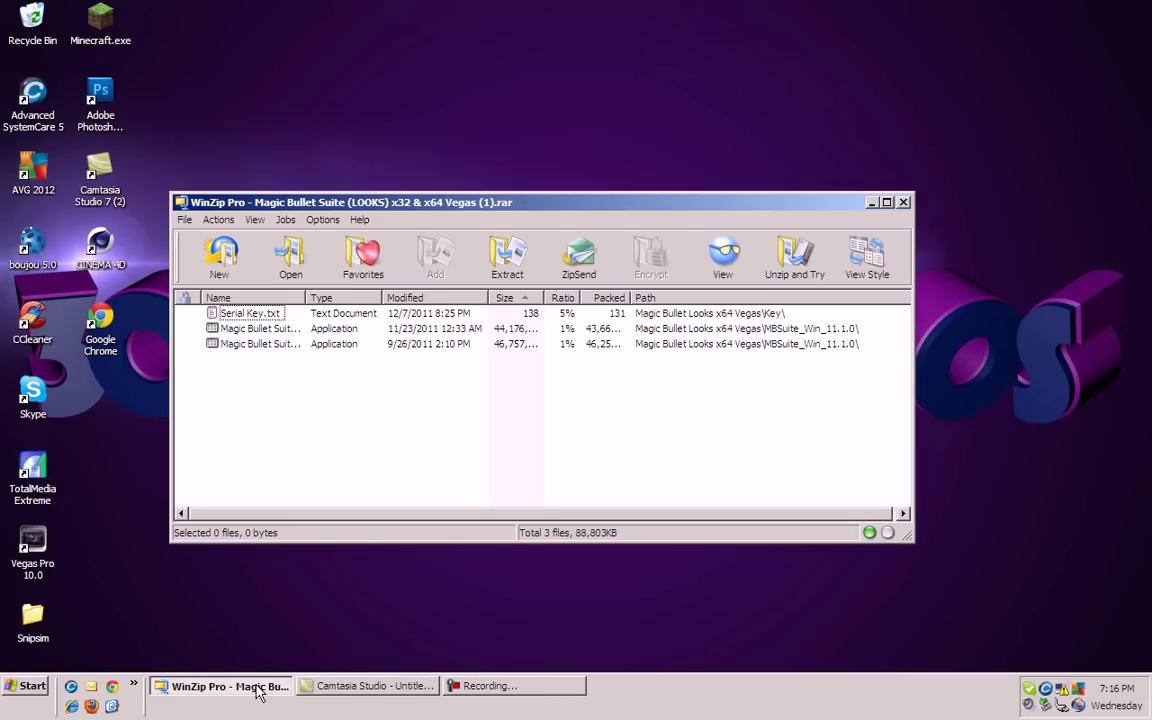
left_click(241, 330)
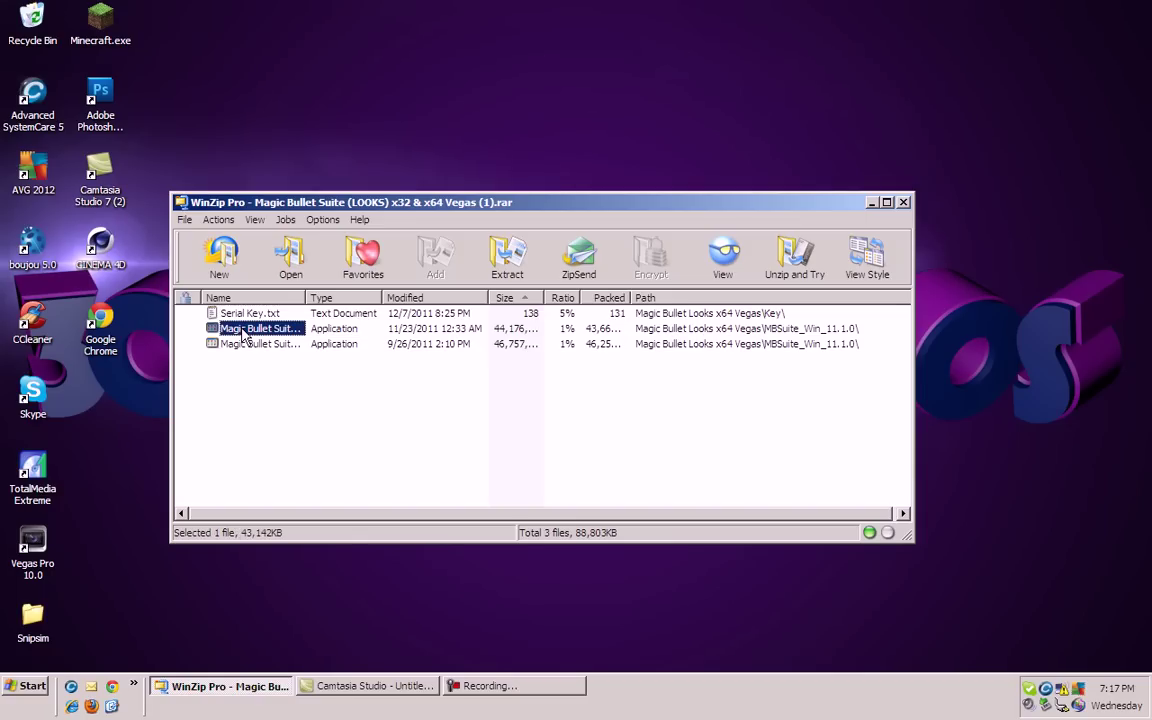
- Run the 32-bit installer and continue with Modify to the Red Giant serial registration page
key("Return")
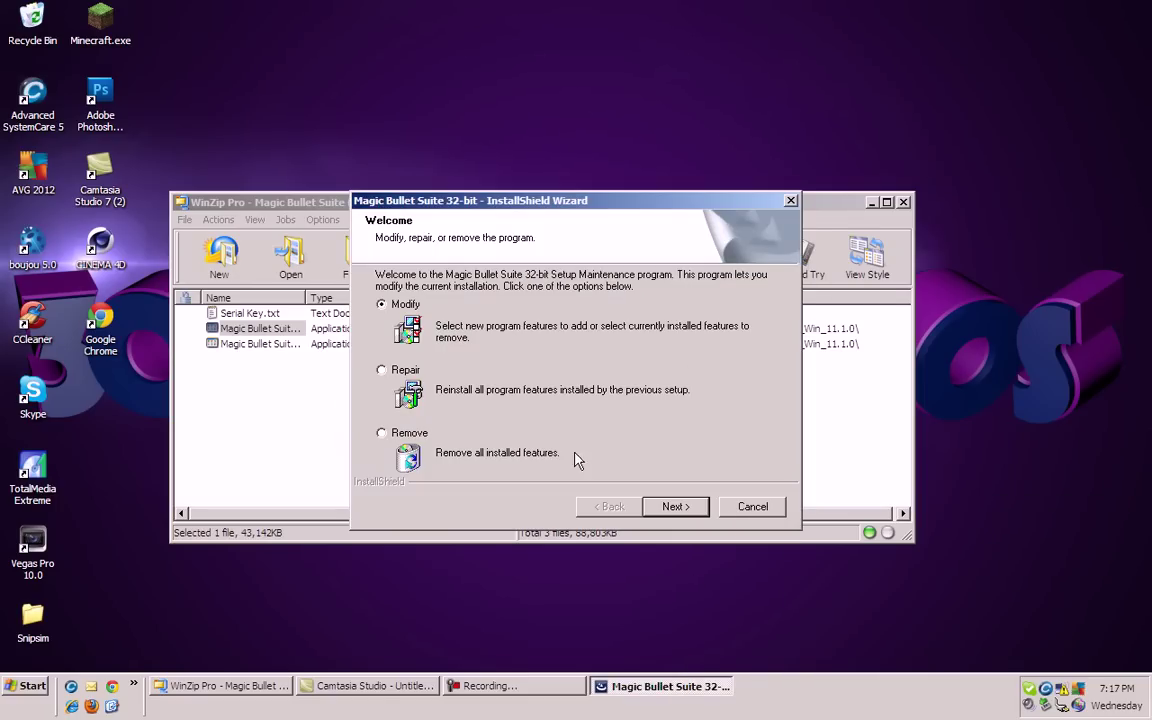
left_click(677, 507)
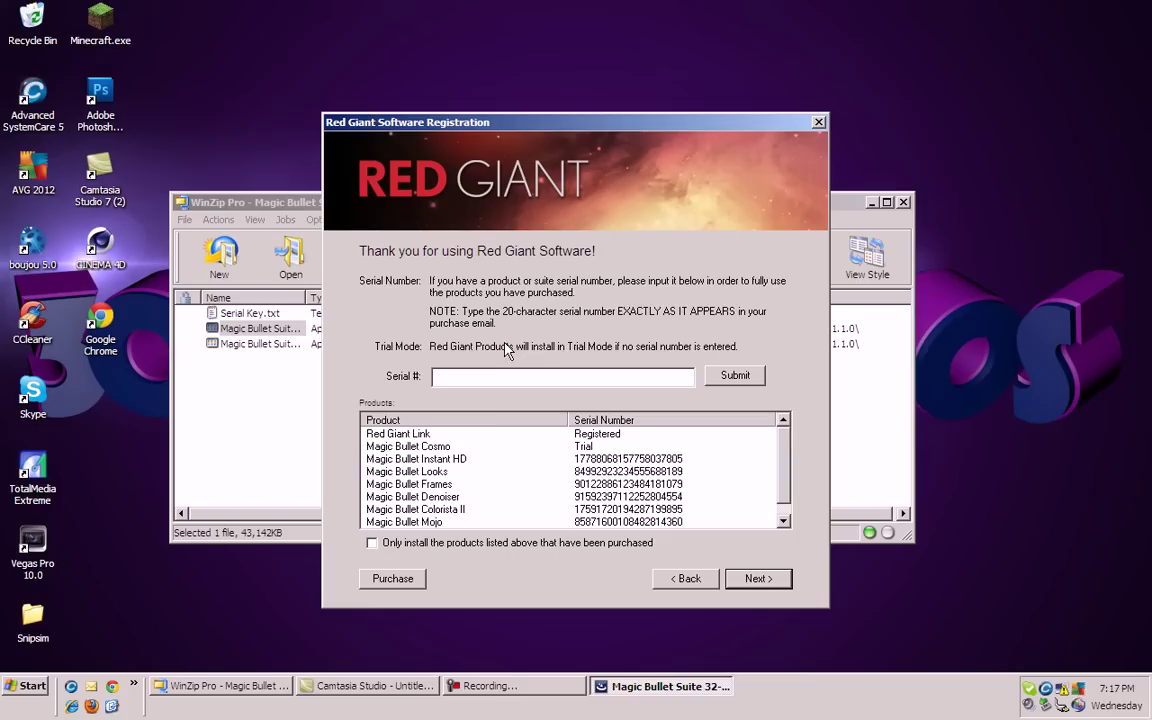
- Open Serial Key.txt from the Magic Bullet Suite archive in Notepad
left_click(545, 375)
left_click(244, 313)
double_click(244, 316)
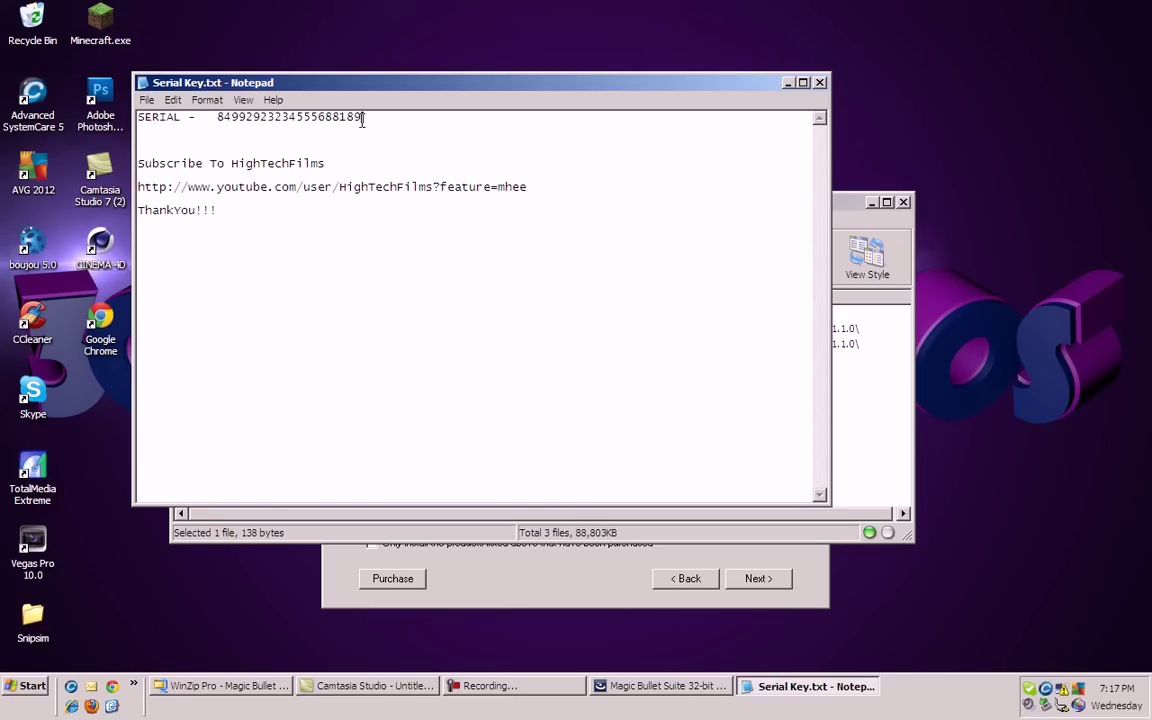
- Copy the serial number to the clipboard and close Notepad
left_click(314, 131)
left_click_drag(360, 117, 217, 117)
left_click(248, 117)
double_click(320, 118)
left_click(362, 118)
double_click(358, 118)
left_click(364, 118)
double_click(364, 118)
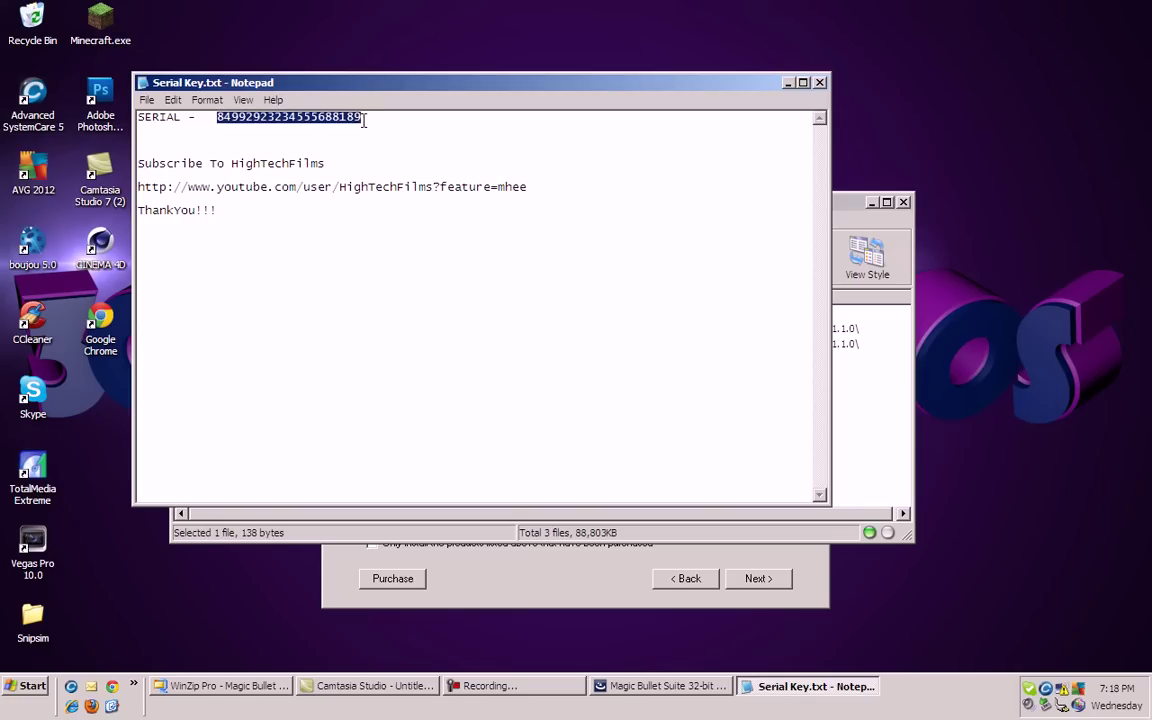
left_click(364, 118)
double_click(364, 118)
left_click(364, 118)
double_click(364, 118)
left_click(364, 118)
double_click(364, 118)
left_click(364, 118)
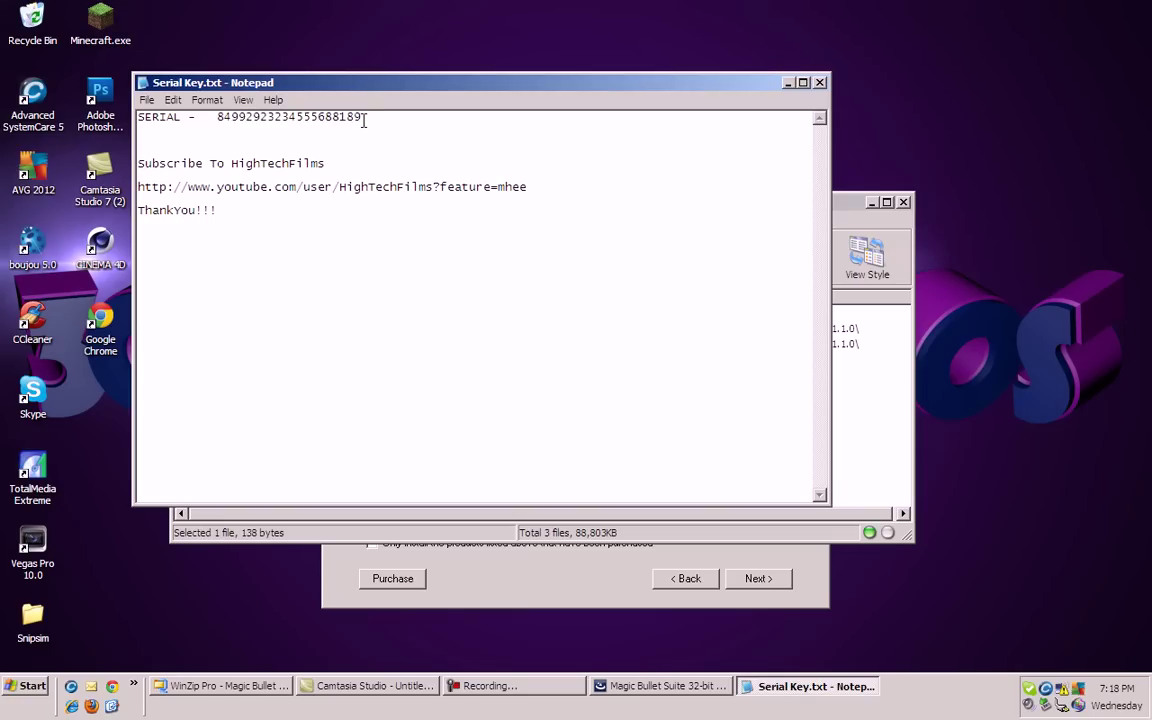
double_click(364, 118)
left_click(364, 118)
double_click(344, 118)
right_click(344, 118)
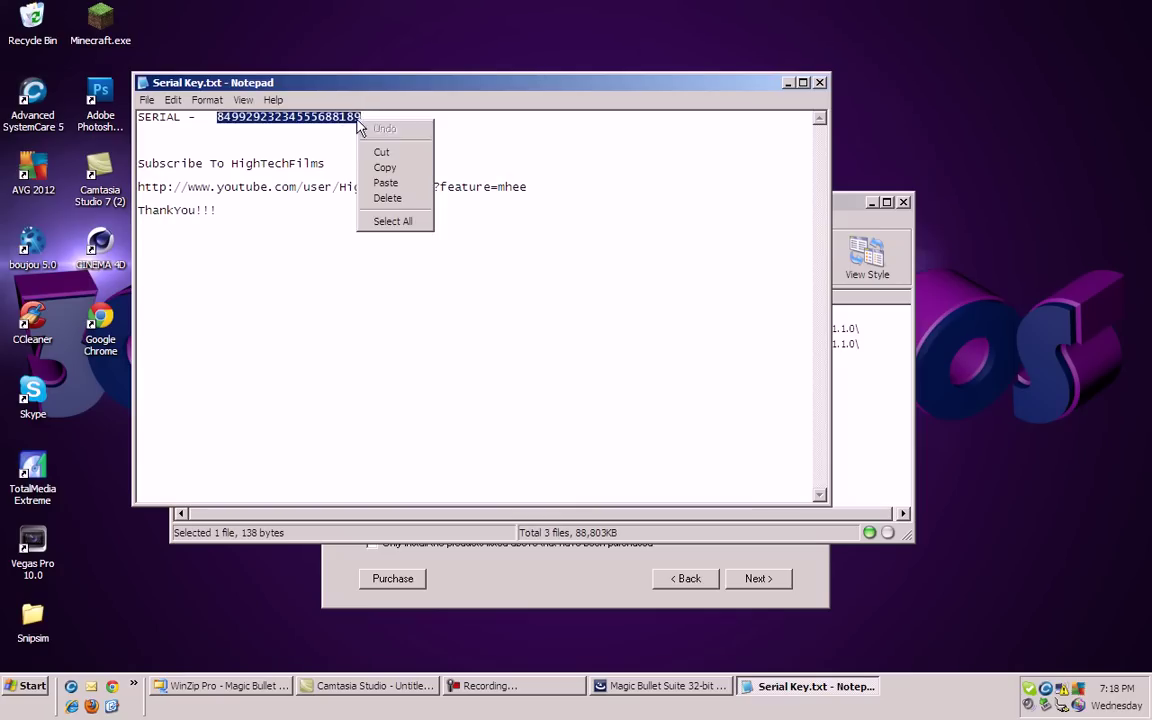
left_click(424, 166)
left_click(388, 162)
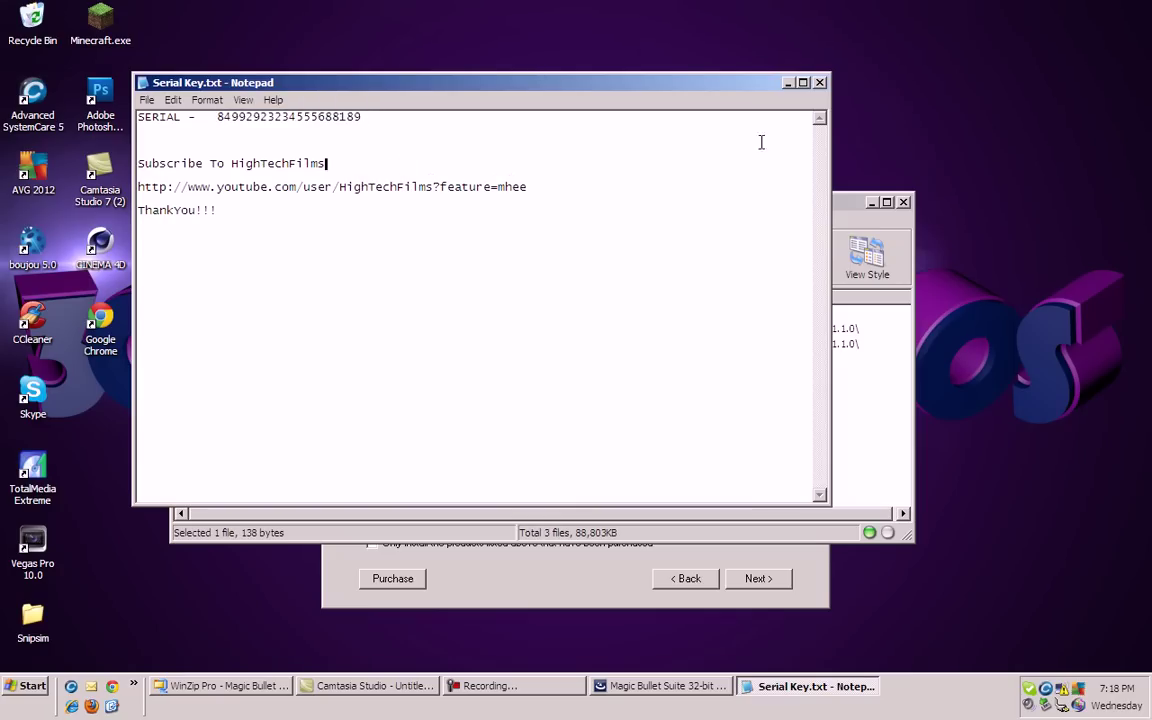
left_click(819, 82)
- Leave Red Giant registration for Select Features, with only Vegas Pro and Photoshop CS5.1 32-bit ticked
left_click(703, 185)
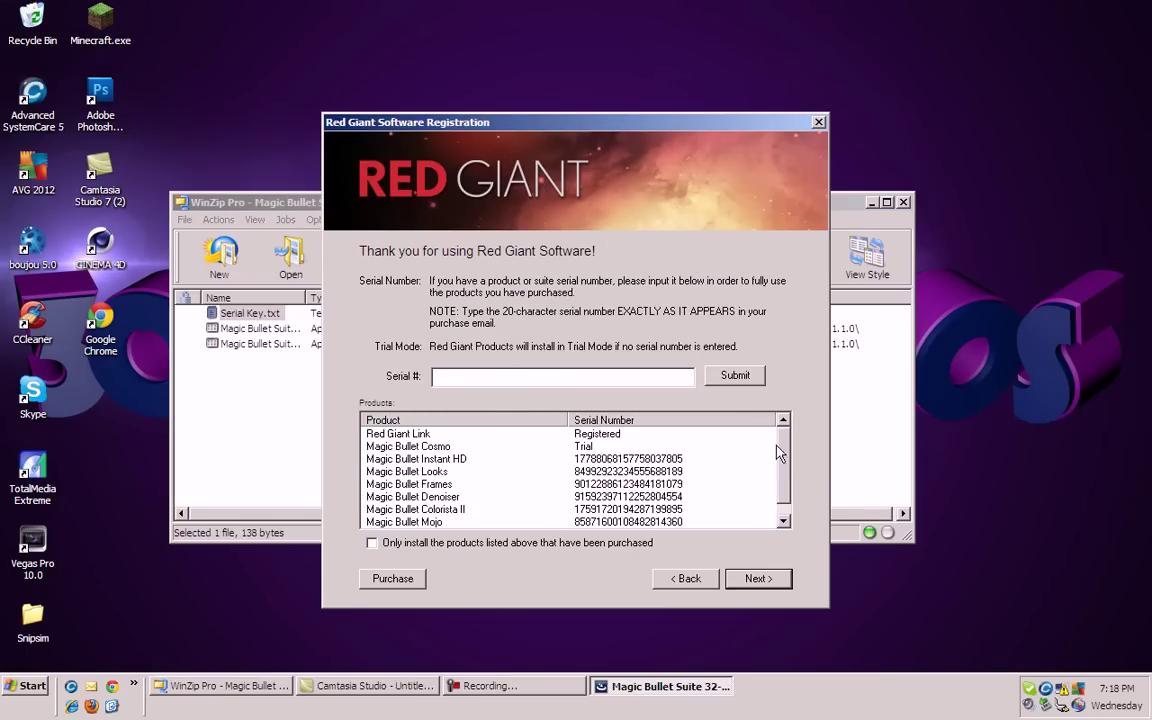
scroll(728, 437, "down", 1)
scroll(728, 437, "up", 1)
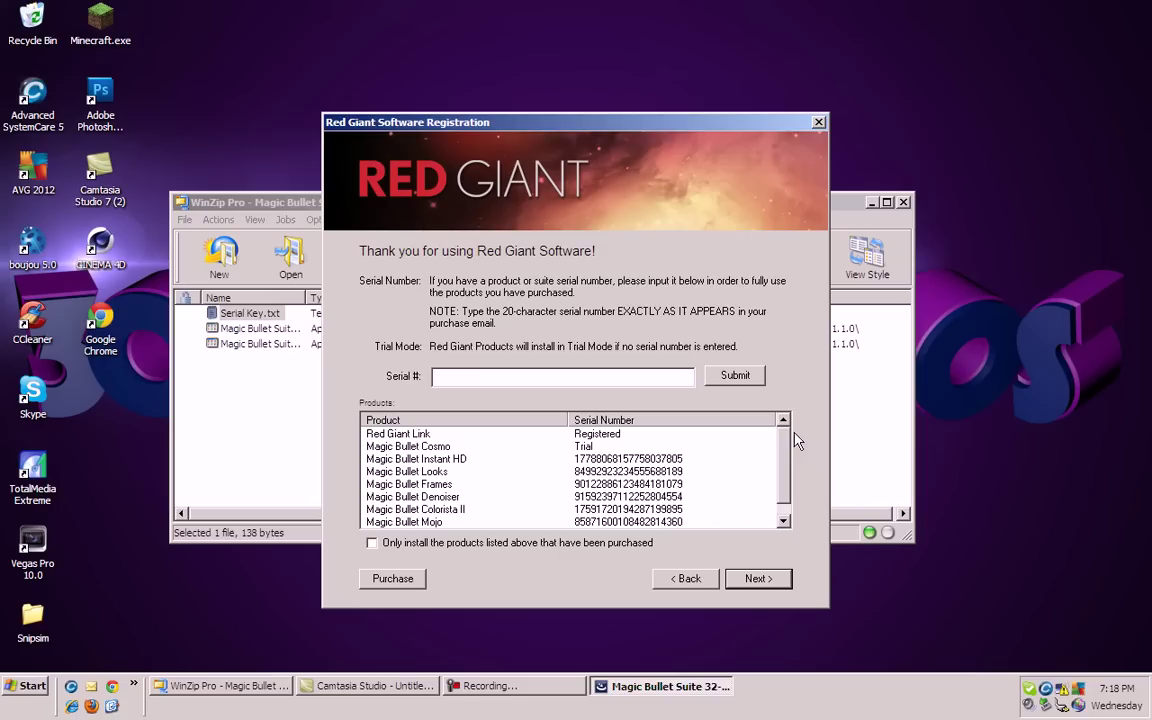
left_click(763, 579)
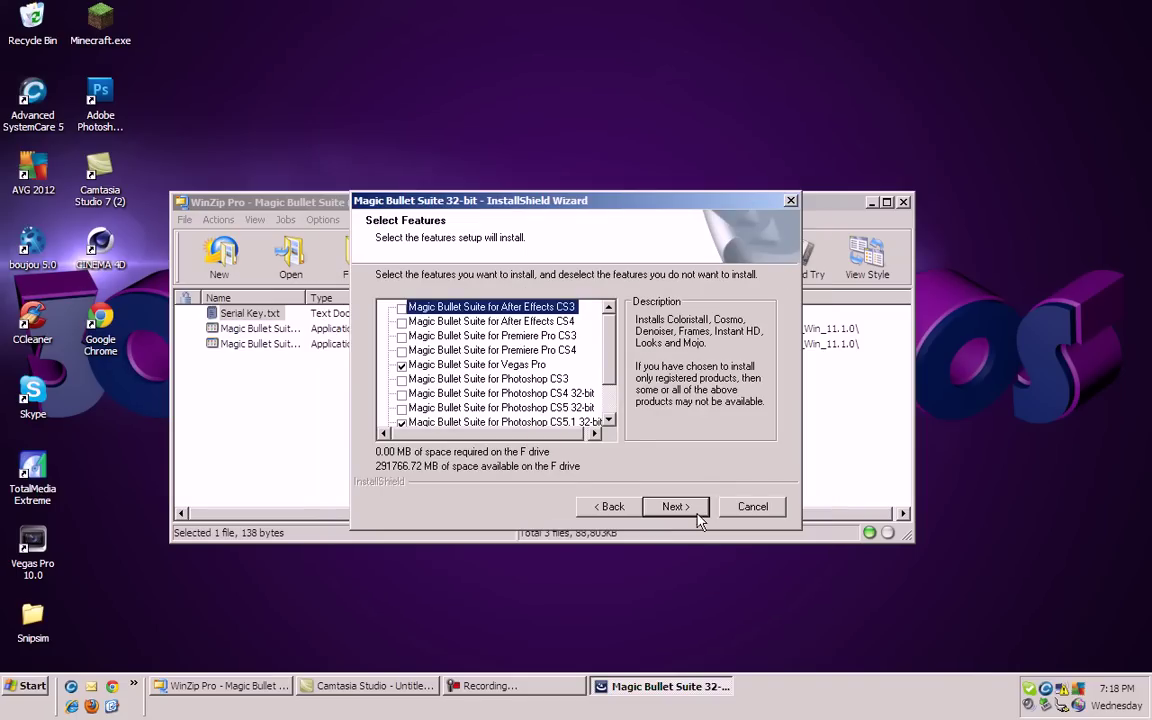
scroll(485, 307, "down", 1)
scroll(485, 307, "up", 1)
scroll(425, 385, "down", 1)
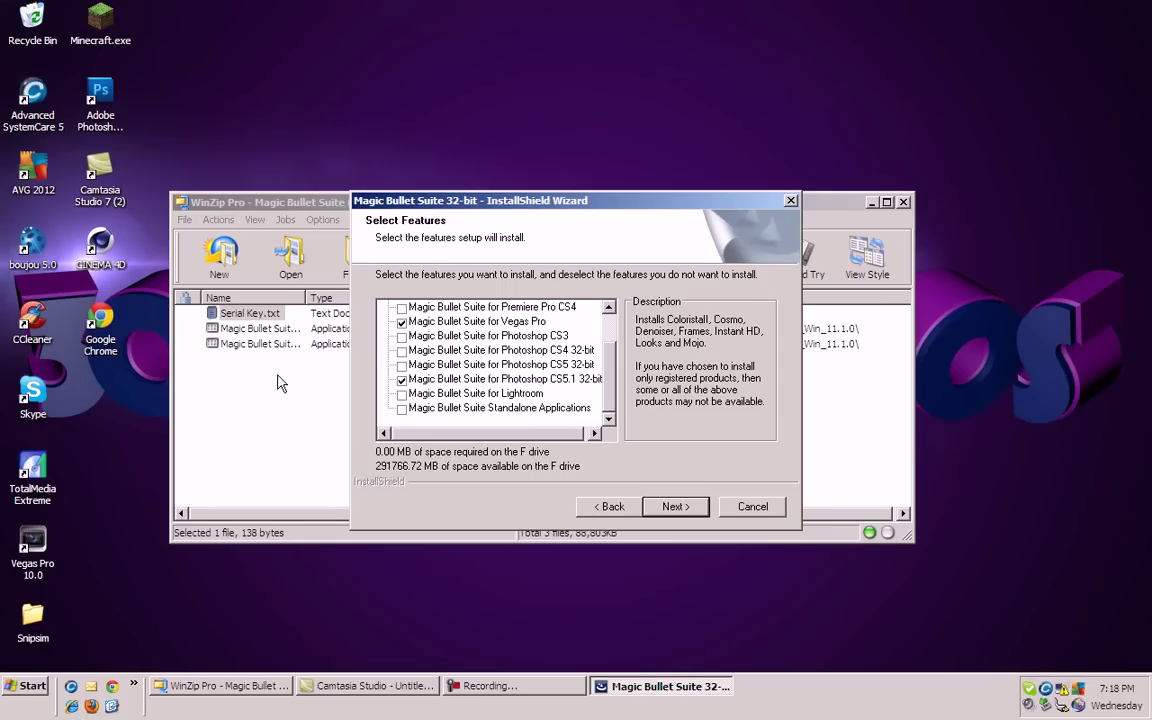
- Tick Photoshop CS5.1 32-bit, install the selected features, and finish once maintenance completes
left_click(427, 381)
left_click(674, 510)
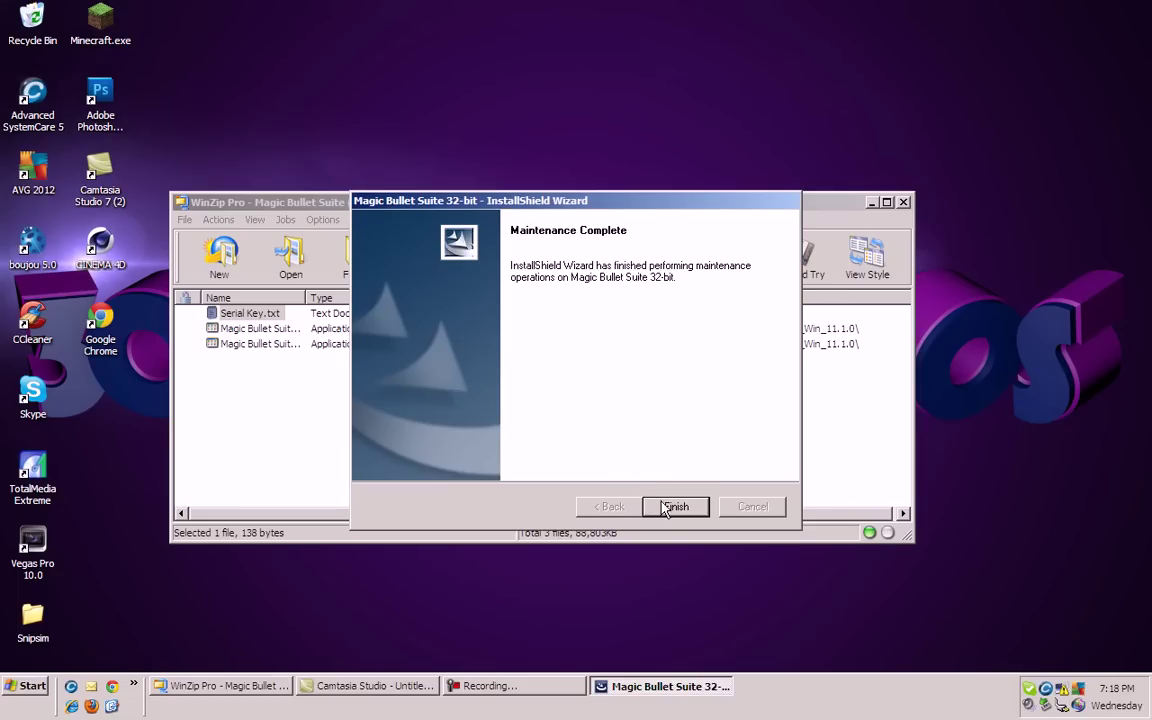
left_click(670, 508)
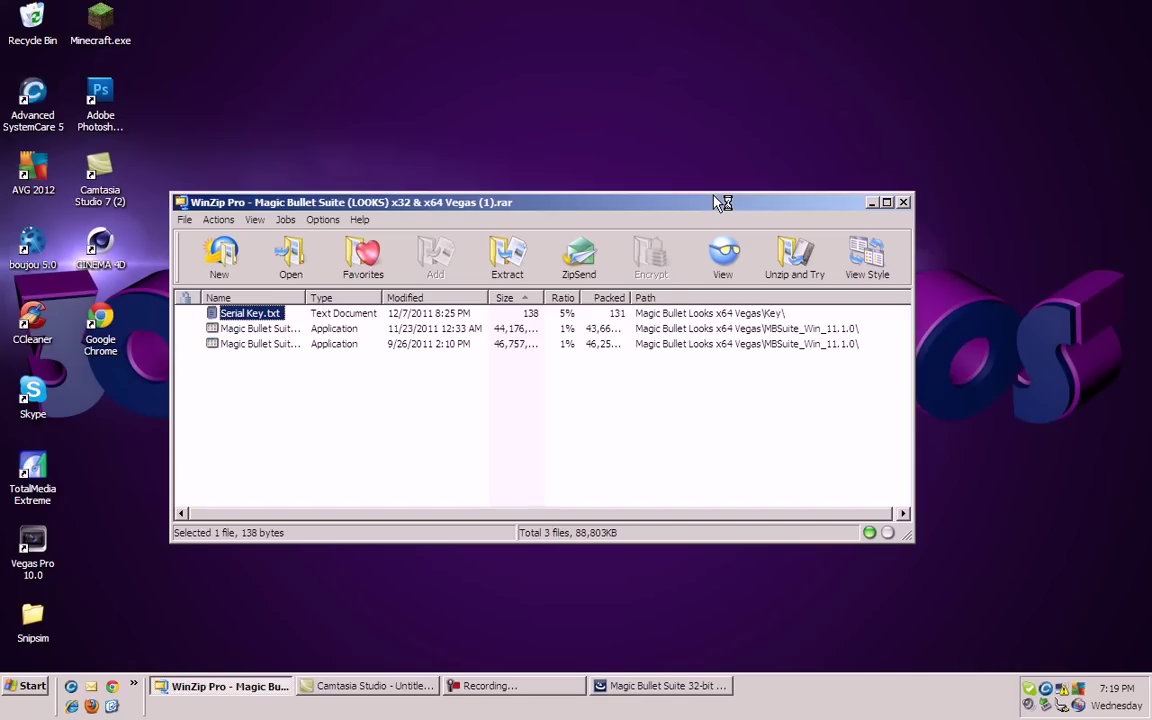
- Minimize WinZip and postpone the Red Giant Link update to reach the Looks v2.0.7 offer
left_click(870, 203)
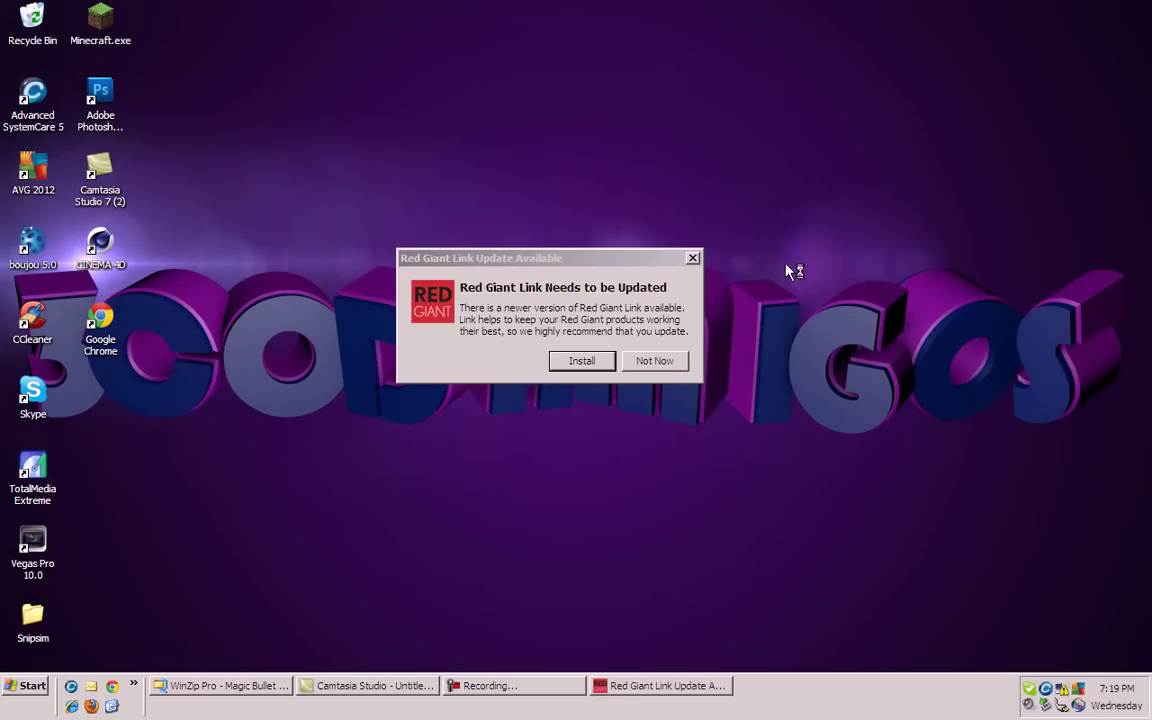
left_click(656, 361)
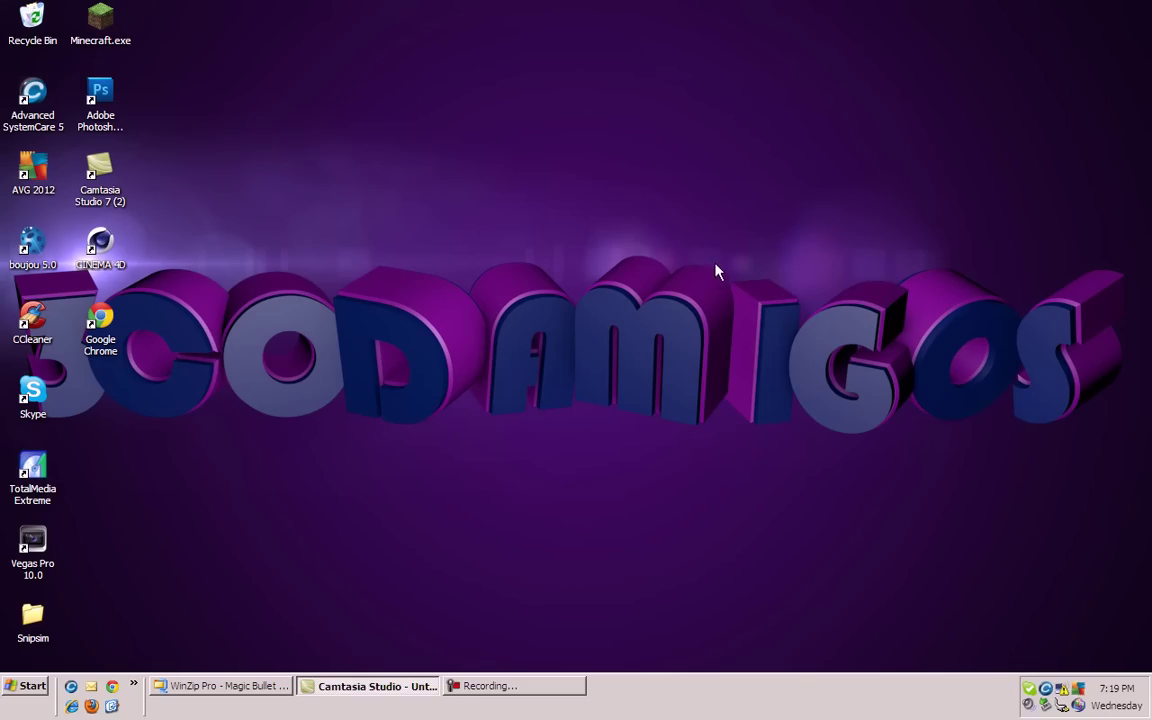
mouse_move(716, 263)
left_mouse_down()
mouse_move(725, 404)
mouse_move(815, 453)
mouse_move(769, 443)
mouse_move(681, 366)
mouse_move(715, 244)
left_mouse_up()
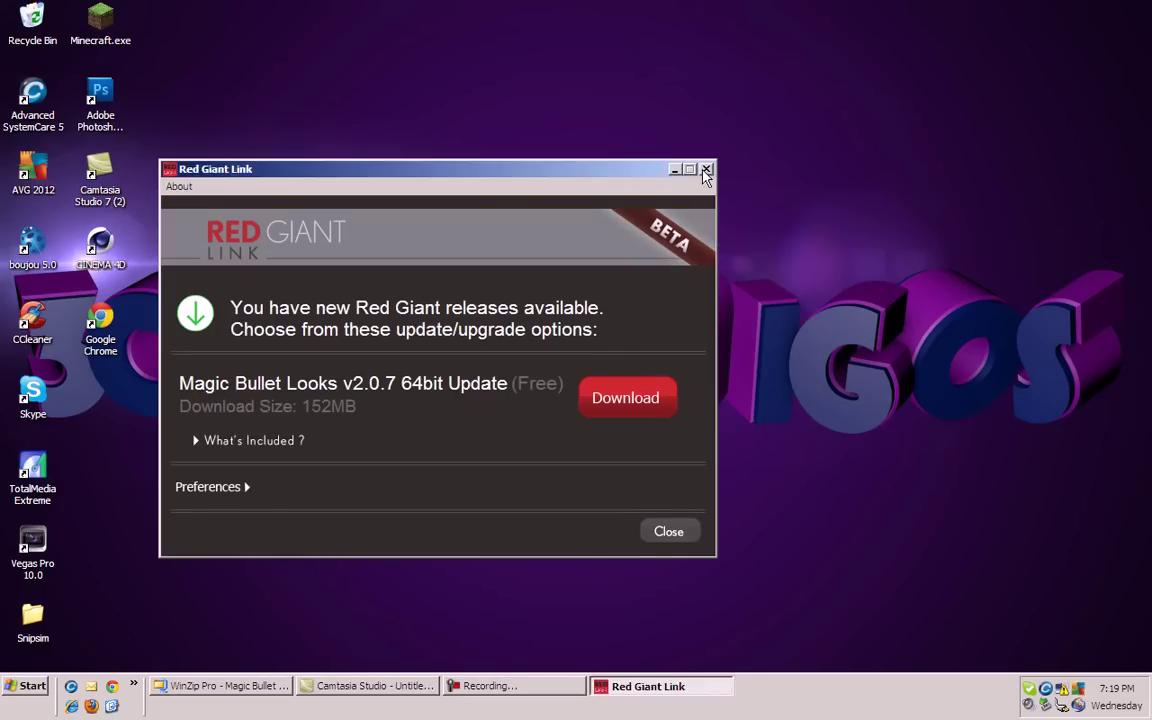
- Close Red Giant Link without downloading the Magic Bullet Looks v2.0.7 update
left_click(707, 170)
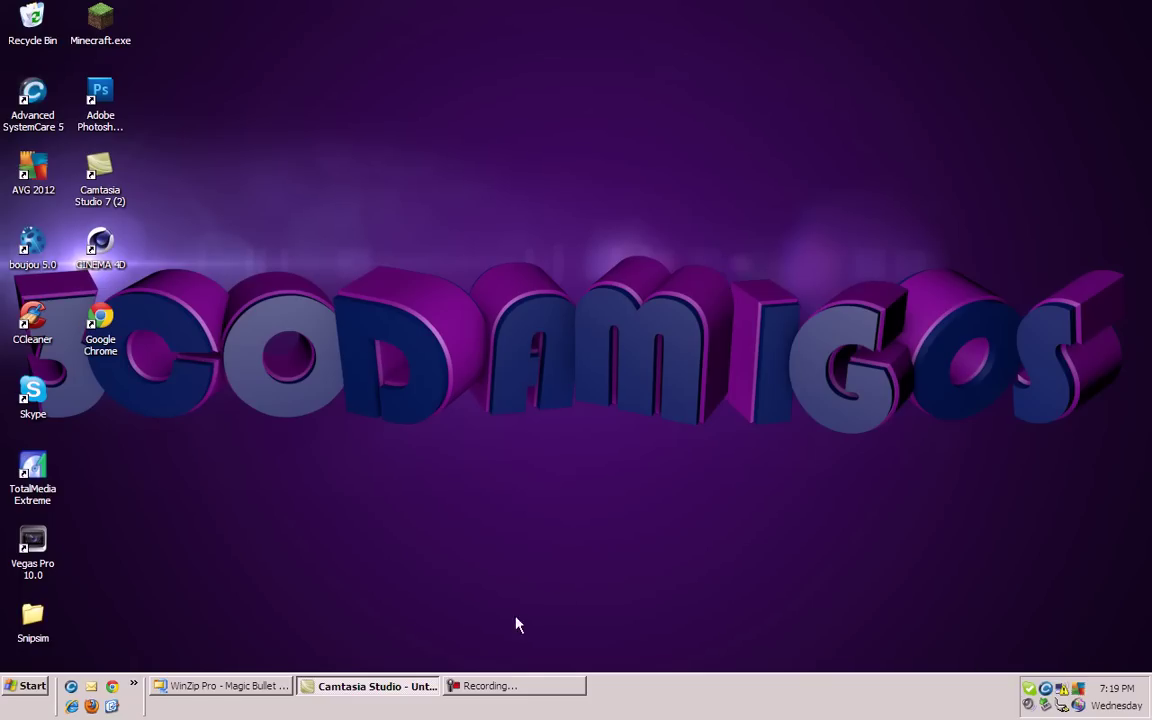
left_click(502, 690)
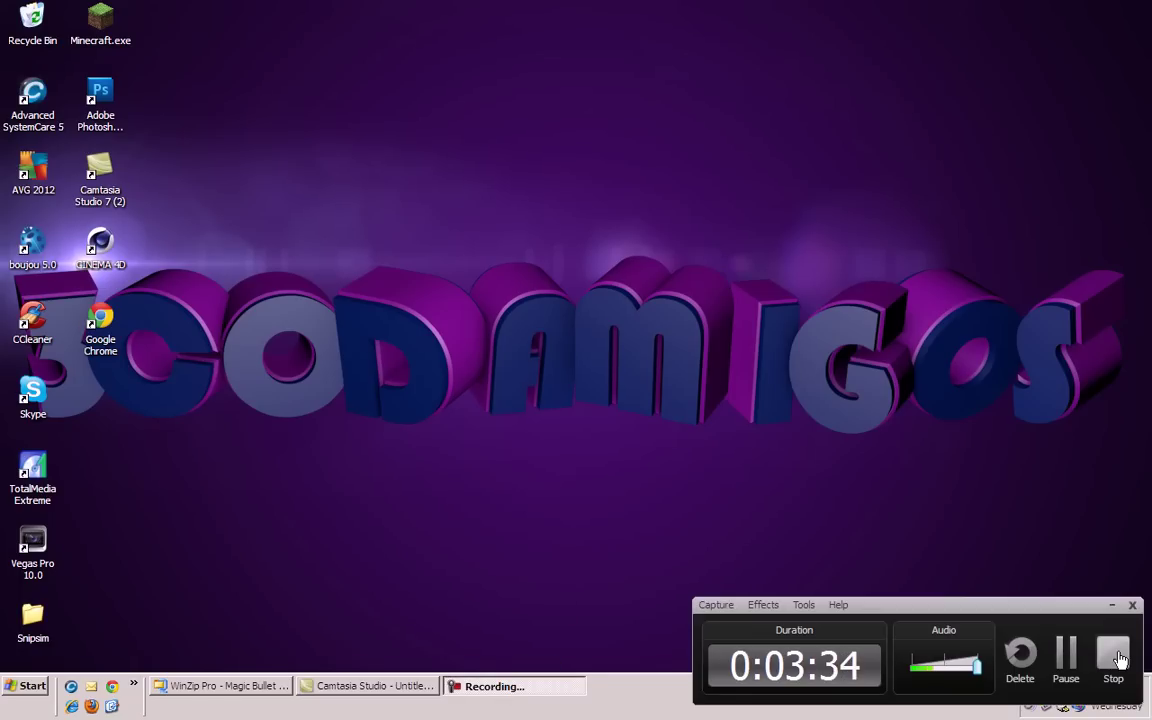